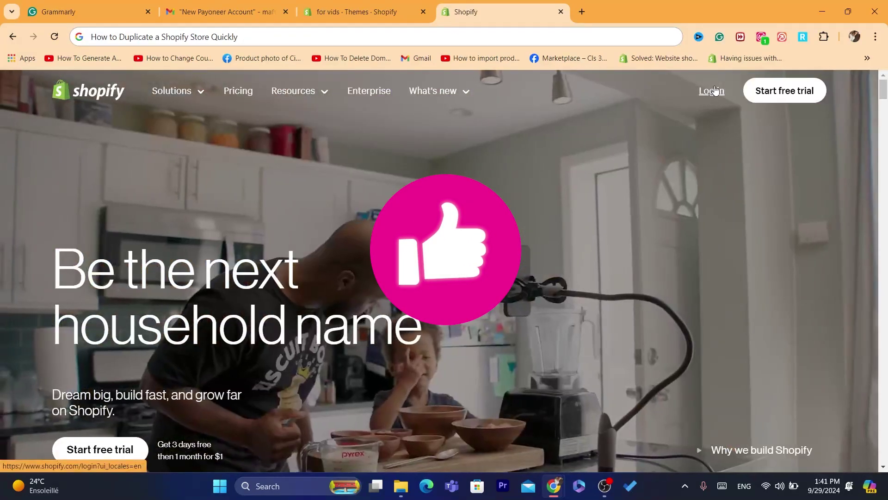
Step: Log in from the Shopify homepage and reach the 'for vids' store admin Home page
{"action": "left_click", "coordinate": [711, 91]}
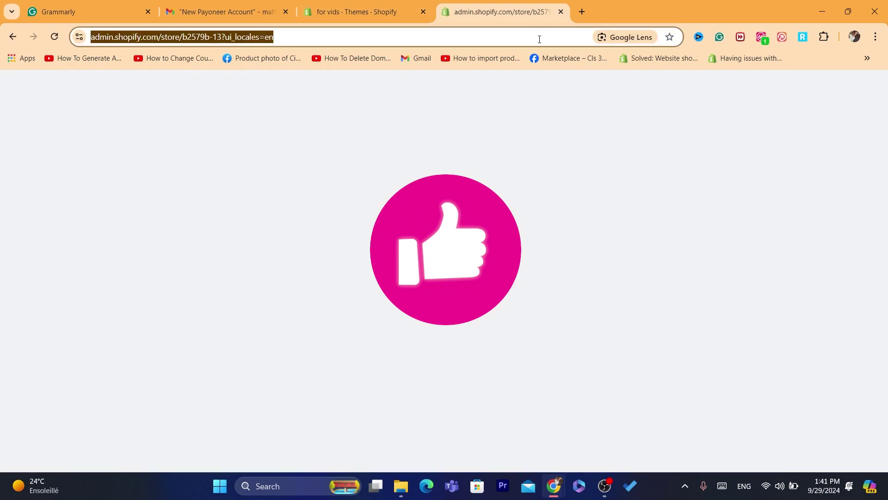
{"action": "left_click", "coordinate": [477, 33]}
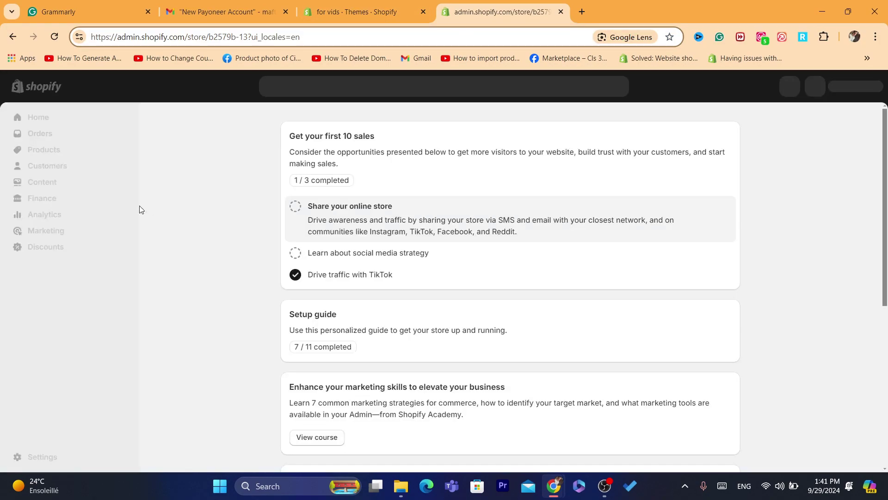
Step: Go to Settings and open the Apps and sales channels page
{"action": "left_click", "coordinate": [41, 457]}
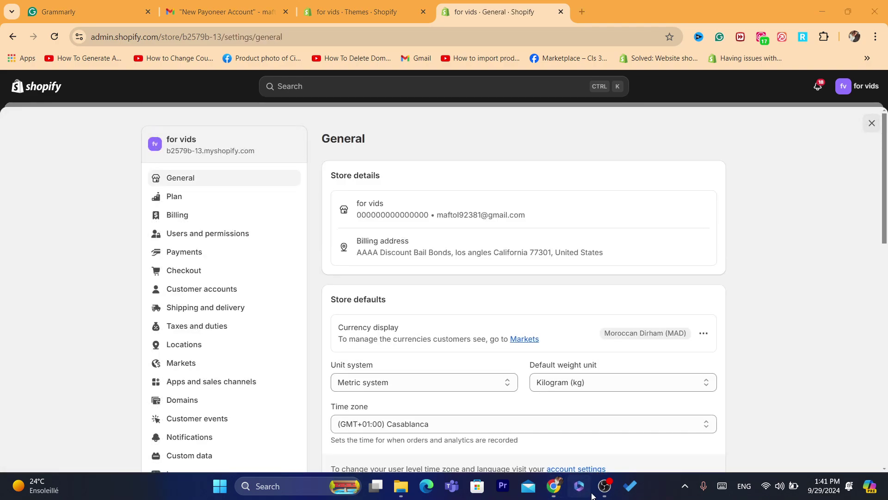
{"action": "left_click", "coordinate": [604, 486]}
{"action": "mouse_move", "coordinate": [553, 486]}
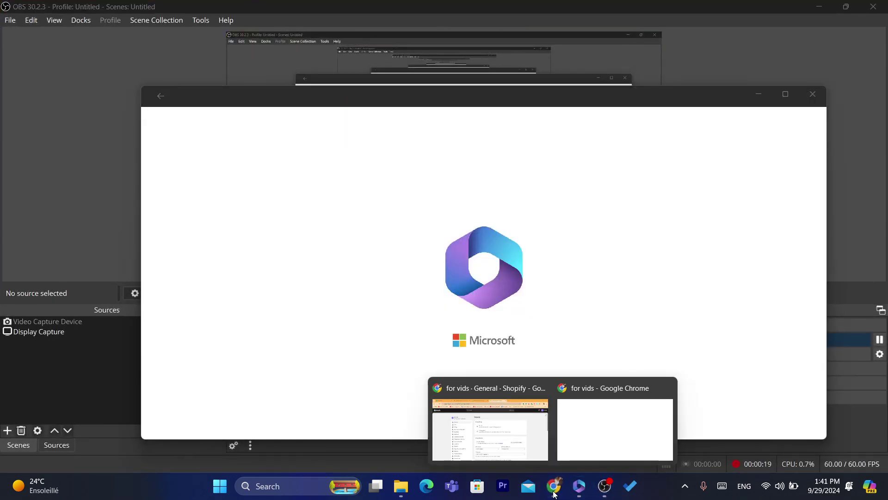
{"action": "left_click", "coordinate": [490, 430]}
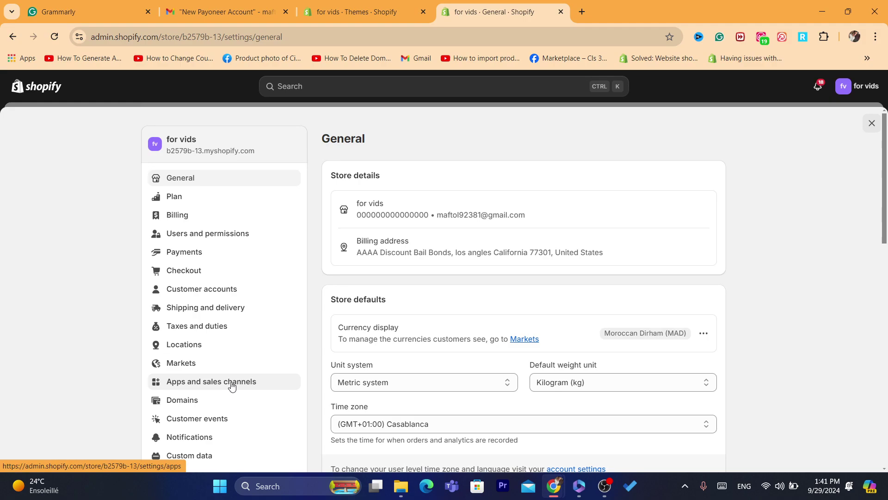
{"action": "left_click", "coordinate": [179, 383]}
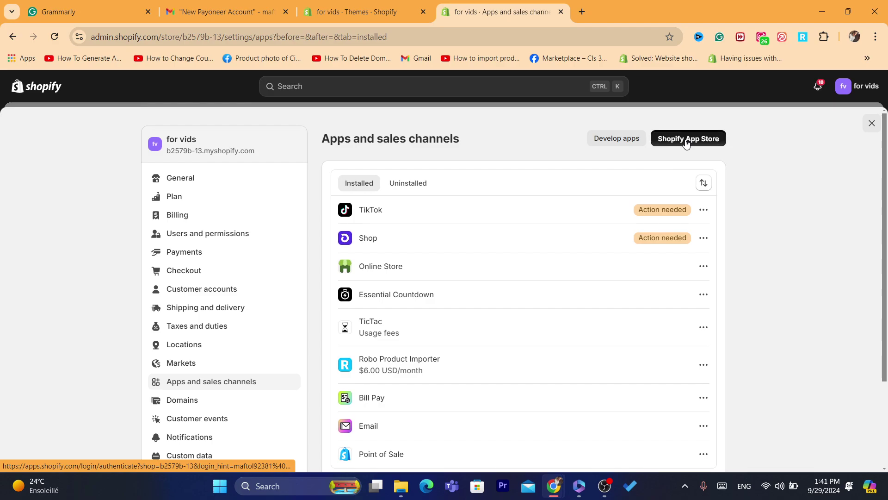
Step: Open the Shopify App Store in a new browser tab
{"action": "left_click", "coordinate": [687, 138]}
{"action": "left_click", "coordinate": [448, 36]}
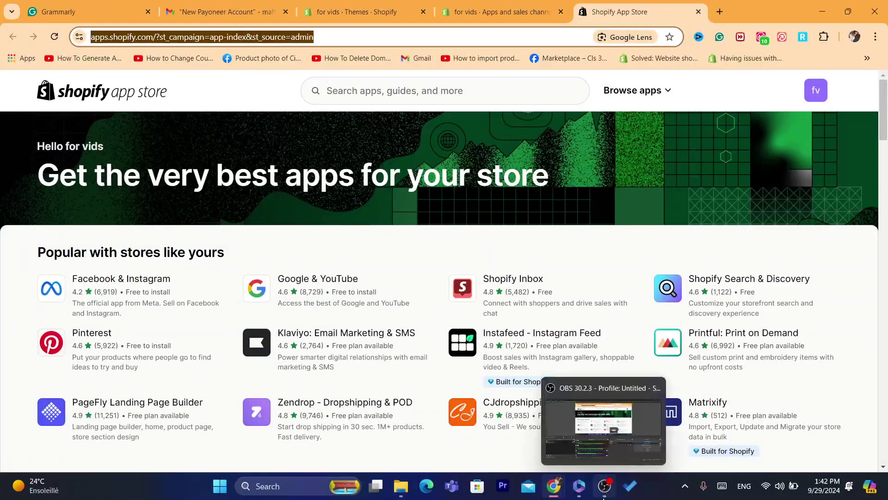
{"action": "left_click", "coordinate": [604, 486]}
{"action": "mouse_move", "coordinate": [553, 485]}
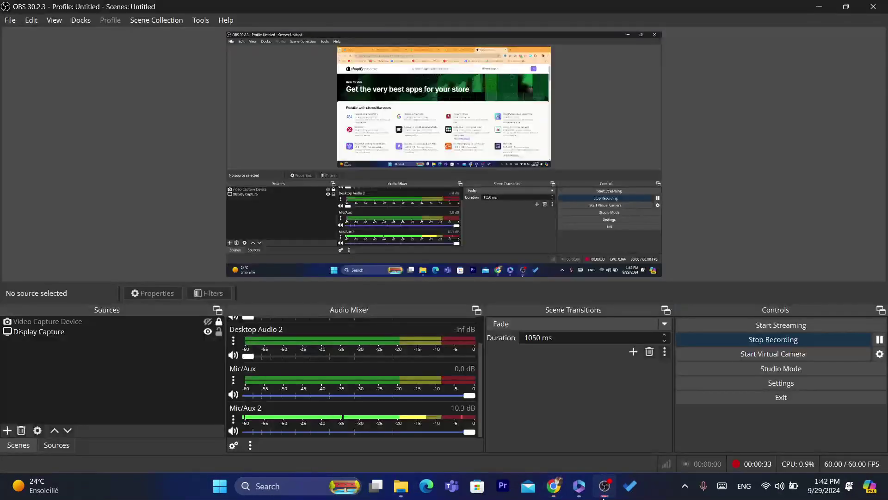
{"action": "left_click", "coordinate": [497, 423]}
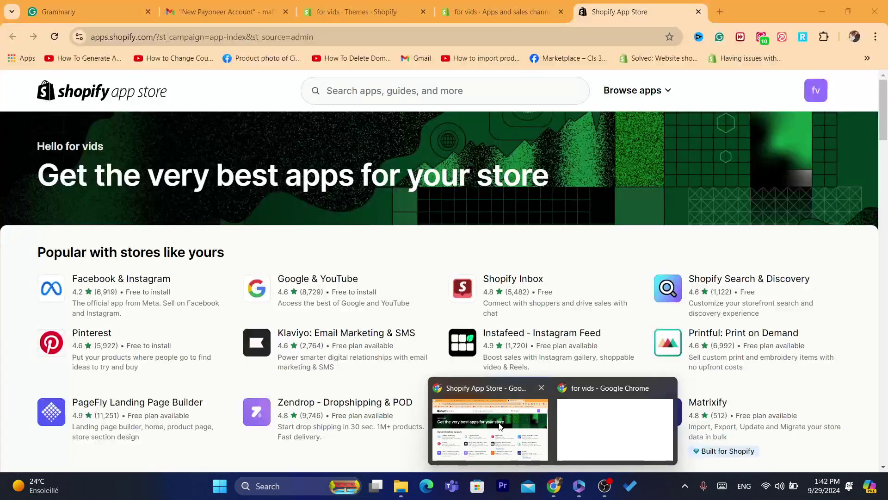
Step: Search the App Store for 'Duplify'
{"action": "left_click", "coordinate": [208, 36]}
{"action": "type", "text": "Duplicate"}
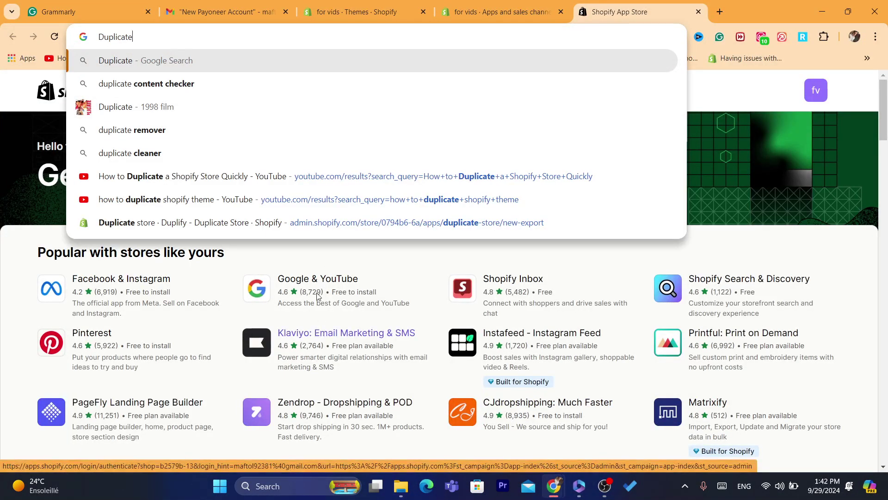
{"action": "left_click", "coordinate": [218, 257]}
{"action": "left_click", "coordinate": [390, 91]}
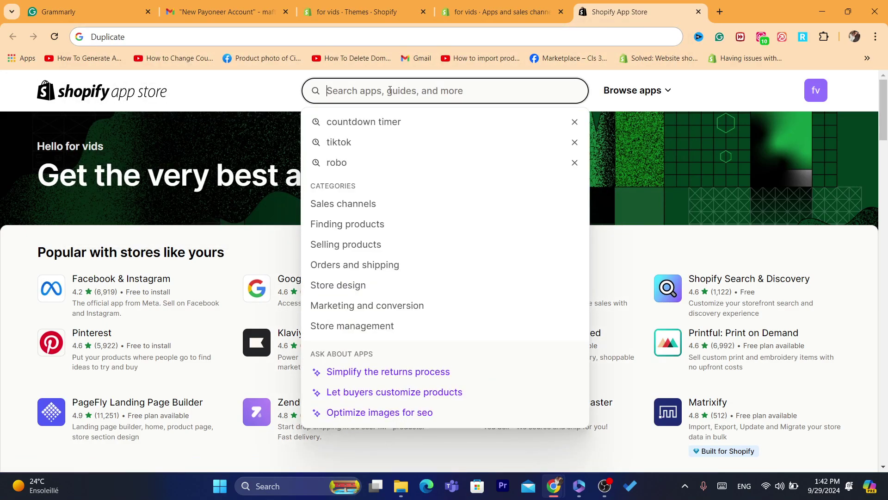
{"action": "type", "text": "Duplicate"}
{"action": "key", "text": "BackSpace"}
{"action": "key", "text": "BackSpace"}
{"action": "key", "text": "BackSpace"}
{"action": "key", "text": "BackSpace"}
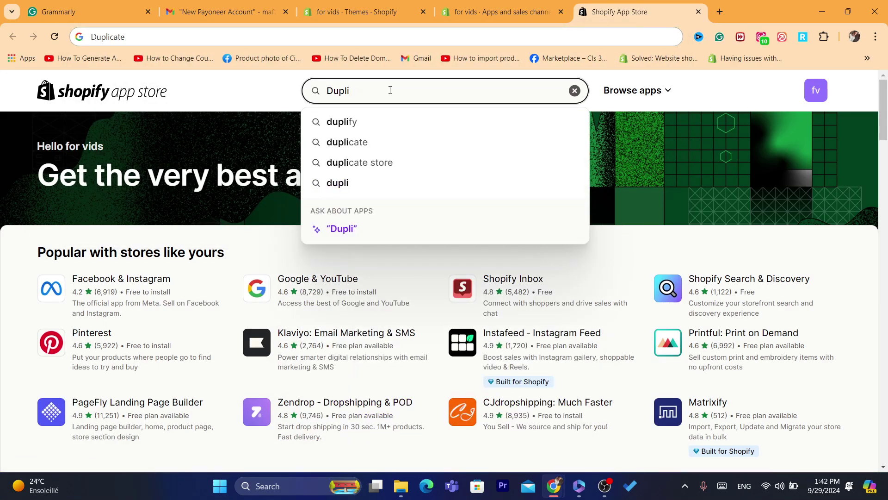
{"action": "type", "text": "fy"}
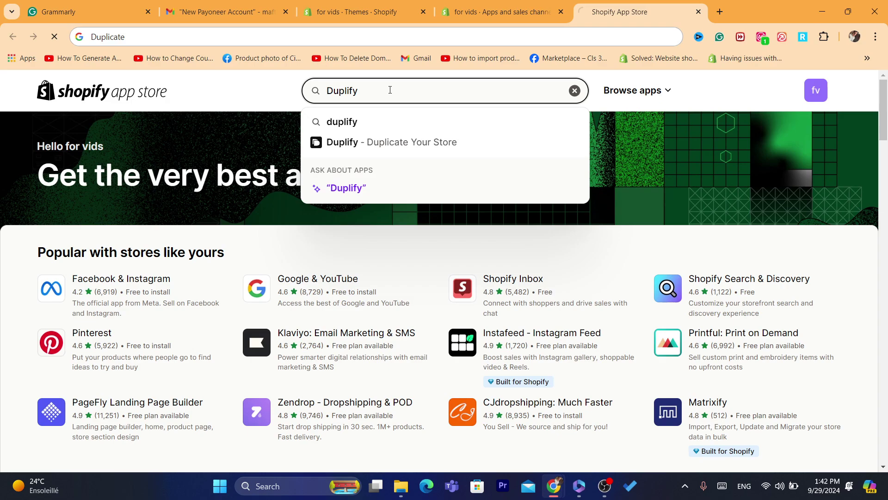
{"action": "key", "text": "Return"}
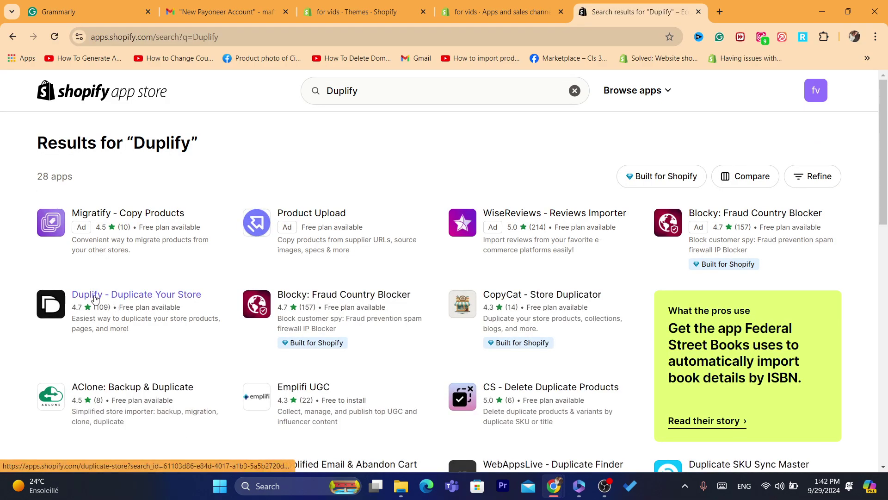
Step: Install 'Duplify - Duplicate Your Store' from its App Store listing
{"action": "left_click", "coordinate": [96, 297]}
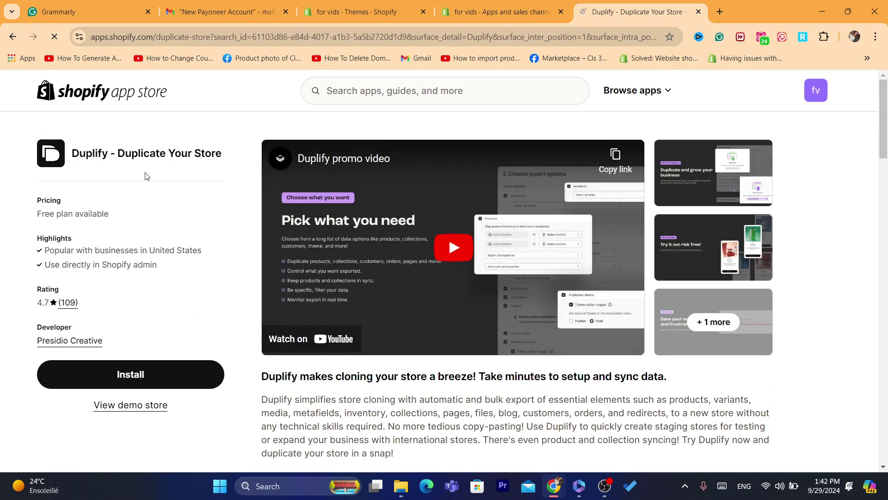
{"action": "left_click", "coordinate": [130, 374]}
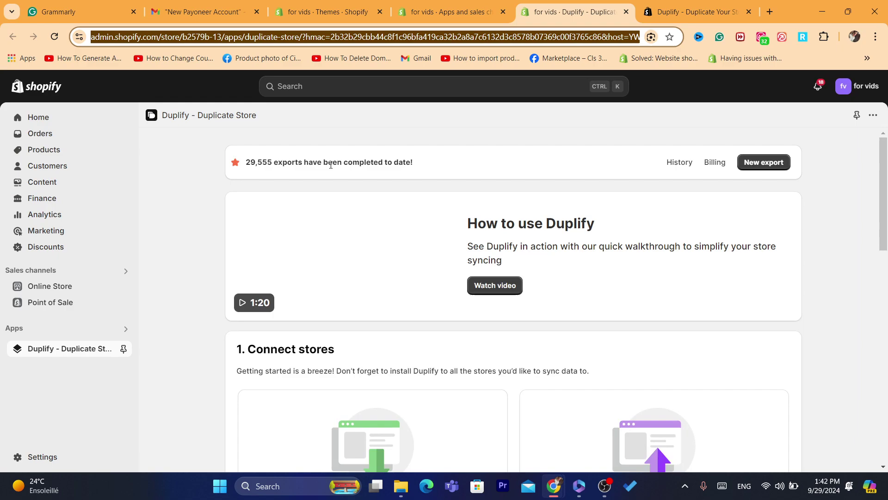
{"action": "scroll", "coordinate": [489, 247], "scroll_direction": "down", "scroll_amount": 2}
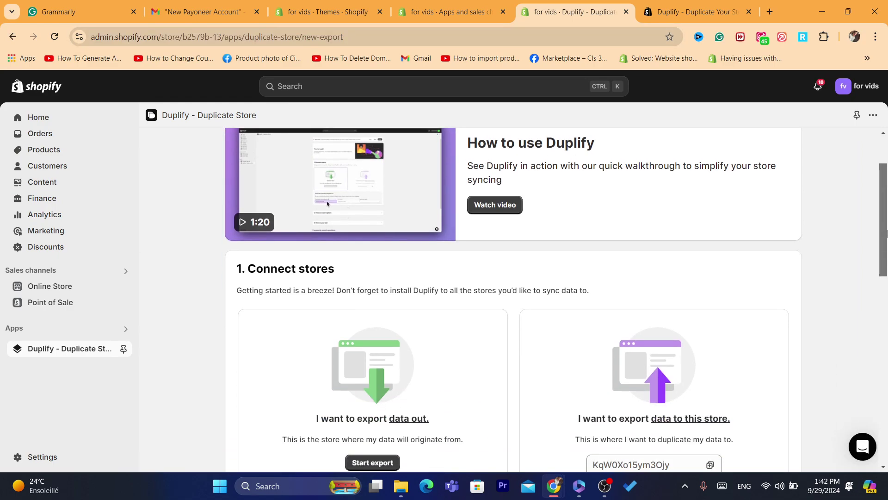
{"action": "scroll", "coordinate": [486, 277], "scroll_direction": "down", "scroll_amount": 2}
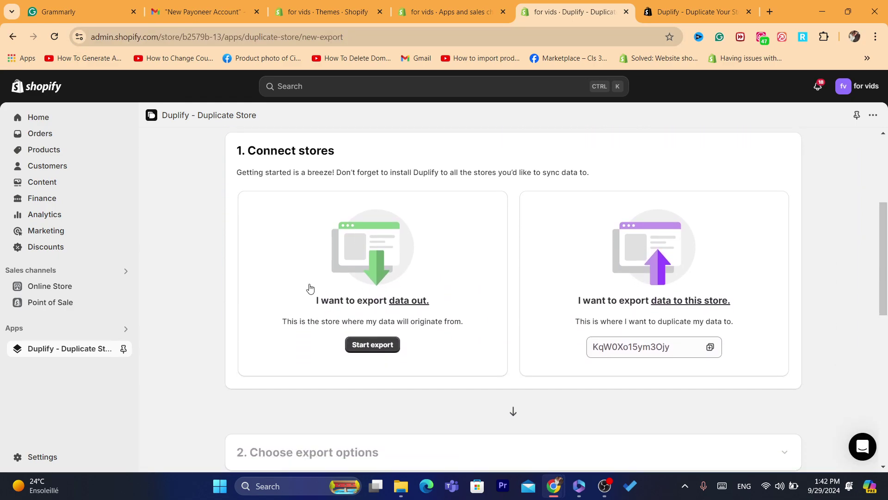
Step: Choose the 'I want to export data out' card to make this store the Source store
{"action": "left_click", "coordinate": [463, 293]}
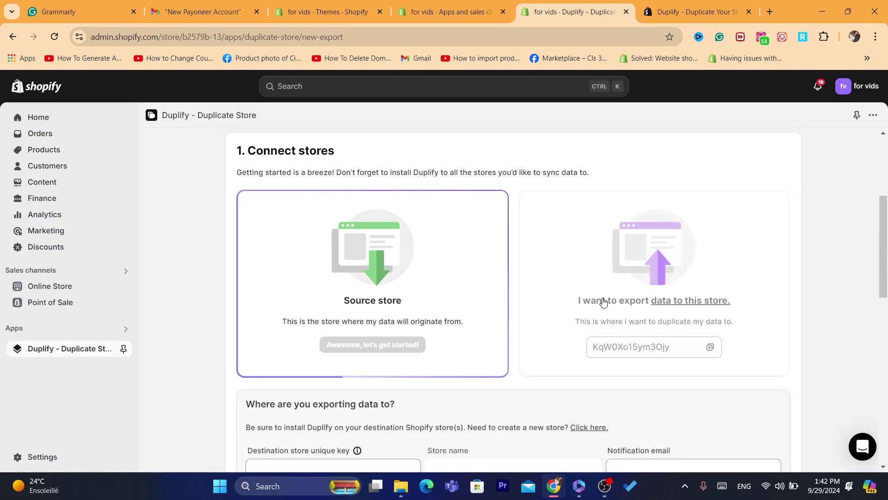
Step: Copy this store's unique key from the Destination store card, then reselect Source store
{"action": "left_click", "coordinate": [779, 310]}
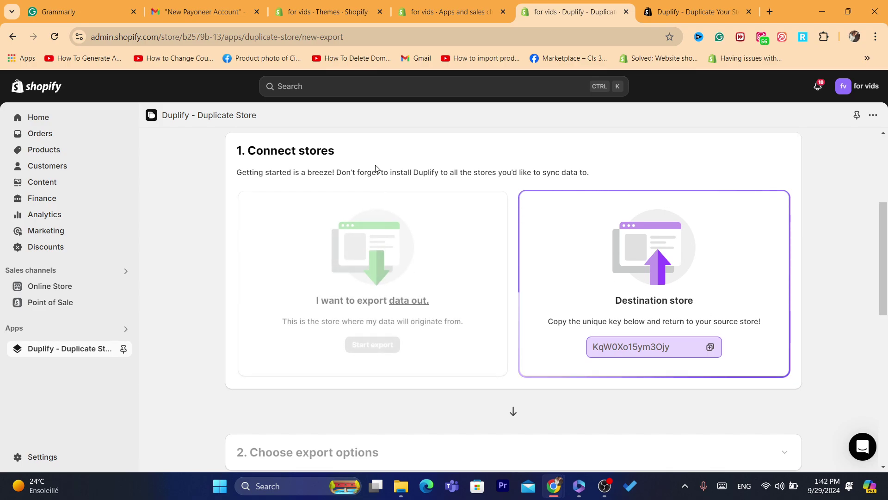
{"action": "left_click", "coordinate": [382, 236]}
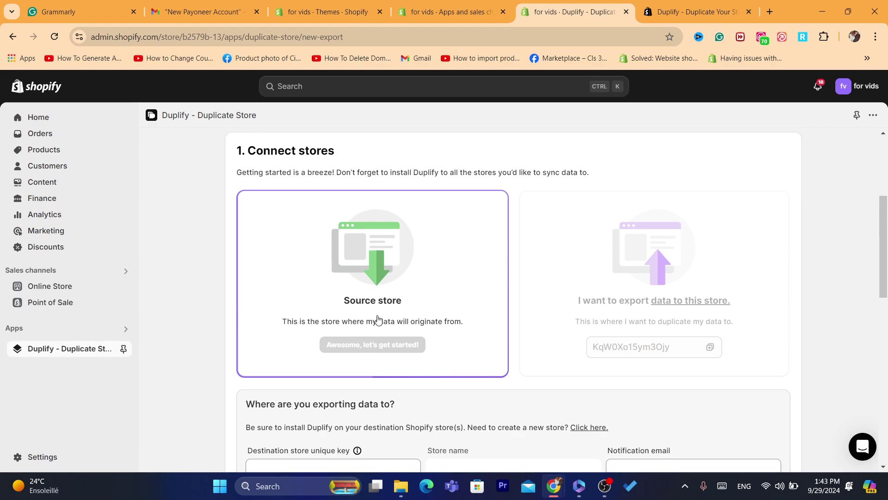
{"action": "left_click", "coordinate": [614, 310]}
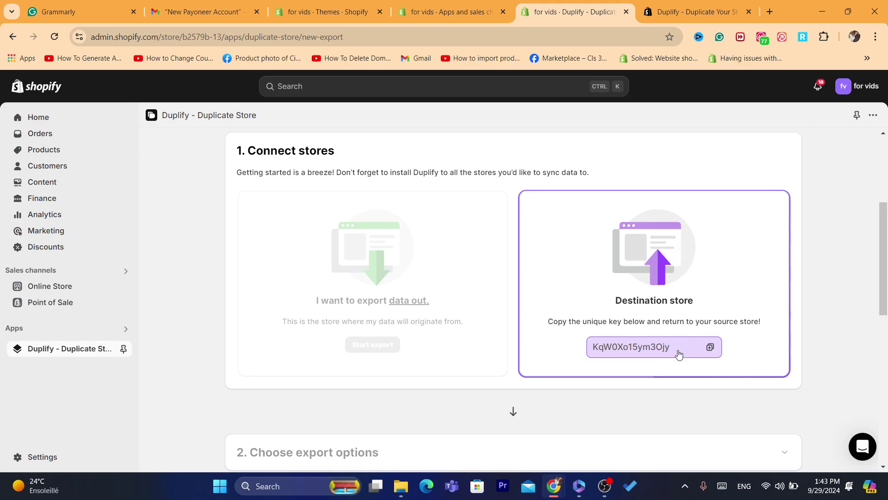
{"action": "left_click", "coordinate": [711, 349]}
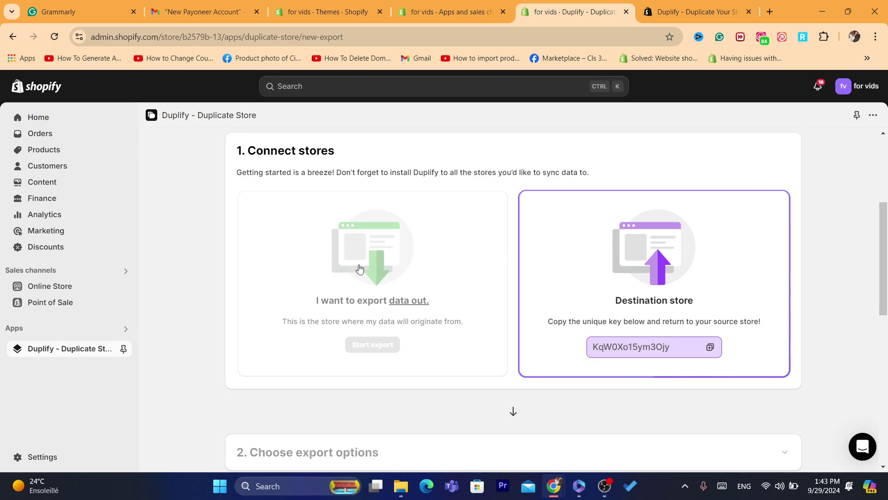
{"action": "left_click", "coordinate": [371, 278]}
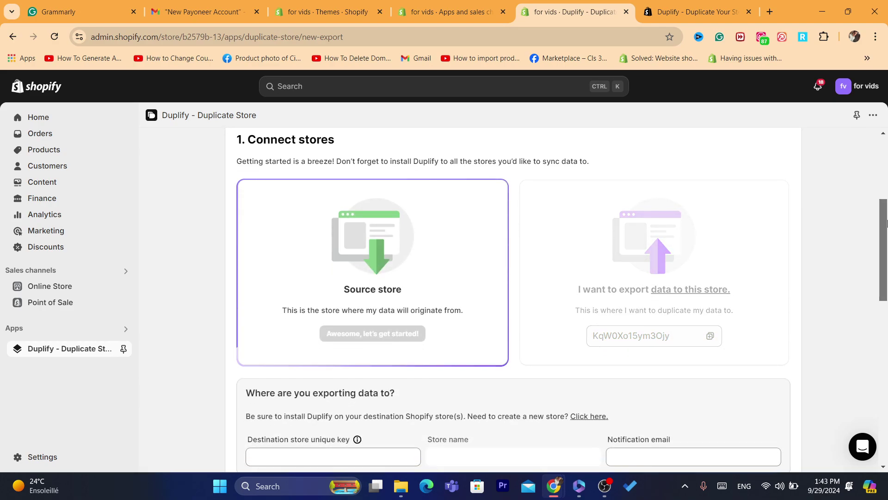
{"action": "scroll", "coordinate": [380, 345], "scroll_direction": "down", "scroll_amount": 3}
Step: Paste the copied key as the destination key and autofill the notification email
{"action": "left_click", "coordinate": [330, 298]}
{"action": "left_click", "coordinate": [333, 323]}
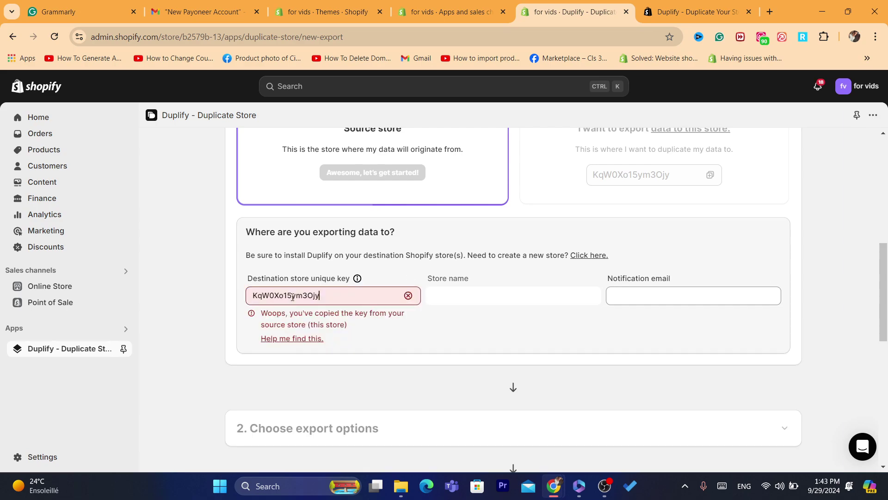
{"action": "key", "text": "ctrl+a"}
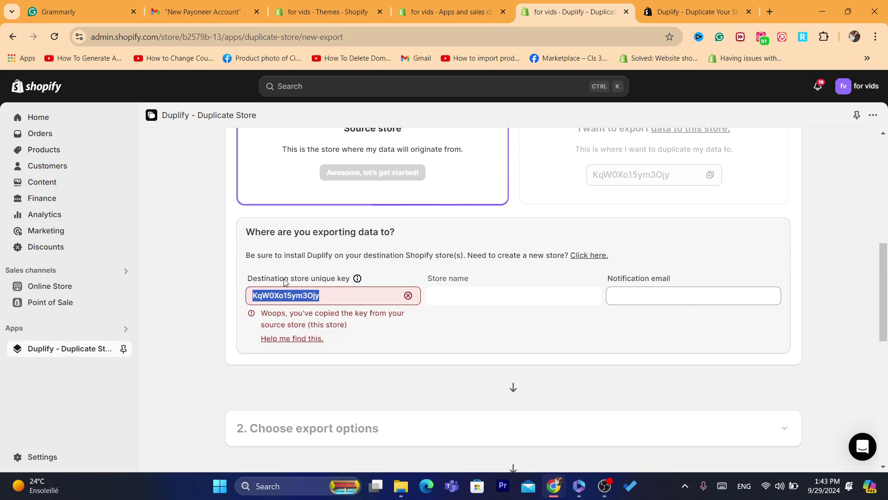
{"action": "left_click", "coordinate": [453, 300]}
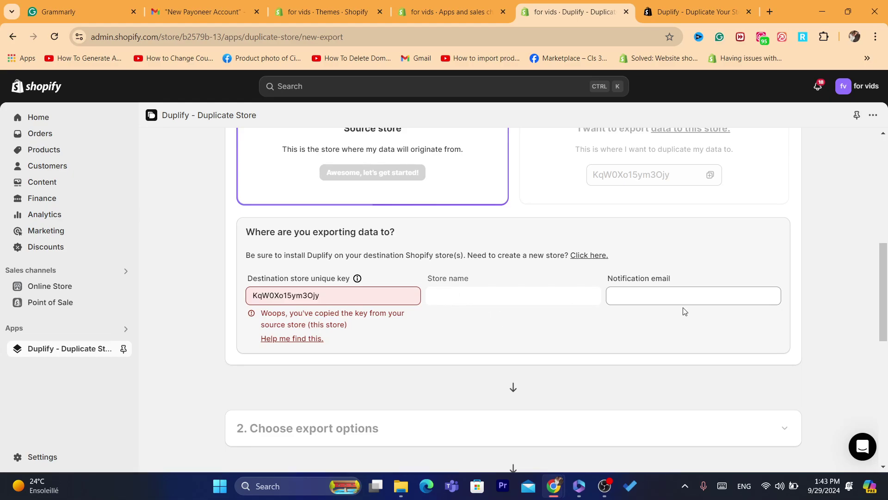
{"action": "left_click", "coordinate": [676, 297]}
{"action": "left_click", "coordinate": [712, 322]}
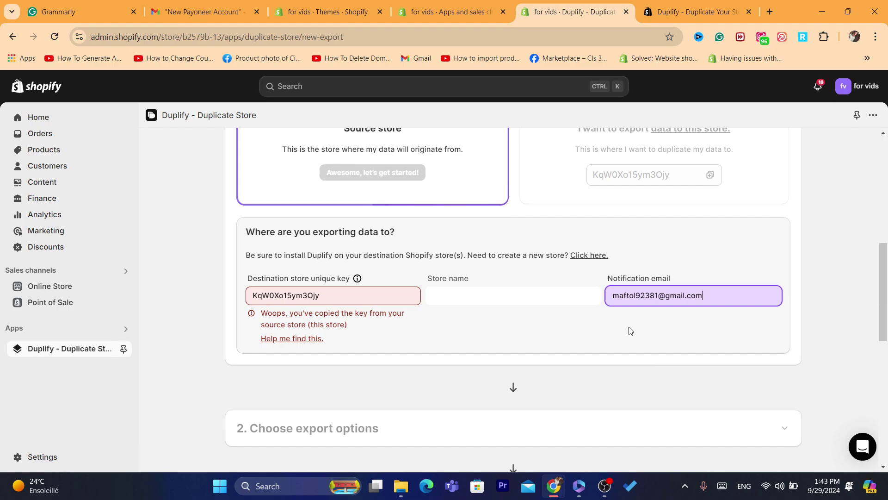
{"action": "scroll", "coordinate": [601, 327], "scroll_direction": "down", "scroll_amount": 3}
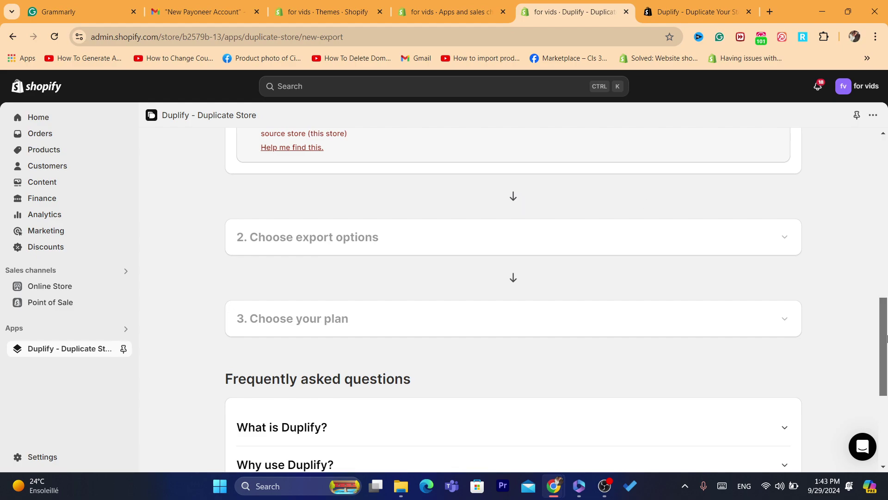
{"action": "left_click_drag", "start_coordinate": [882, 347], "coordinate": [881, 230]}
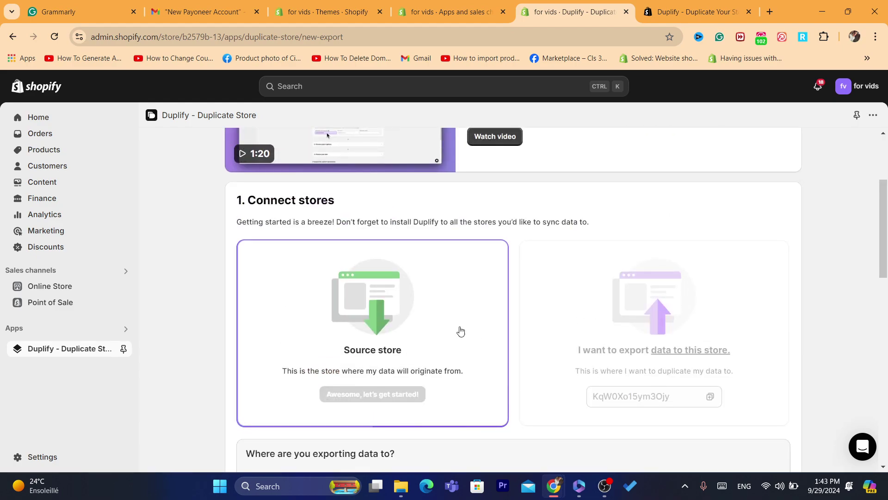
{"action": "scroll", "coordinate": [461, 332], "scroll_direction": "down", "scroll_amount": 1}
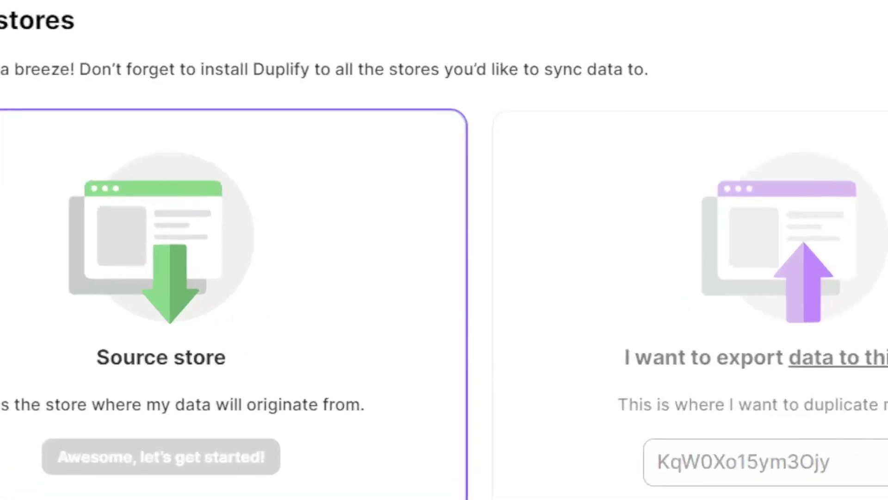
{"action": "scroll", "coordinate": [444, 277], "scroll_direction": "down", "scroll_amount": 5}
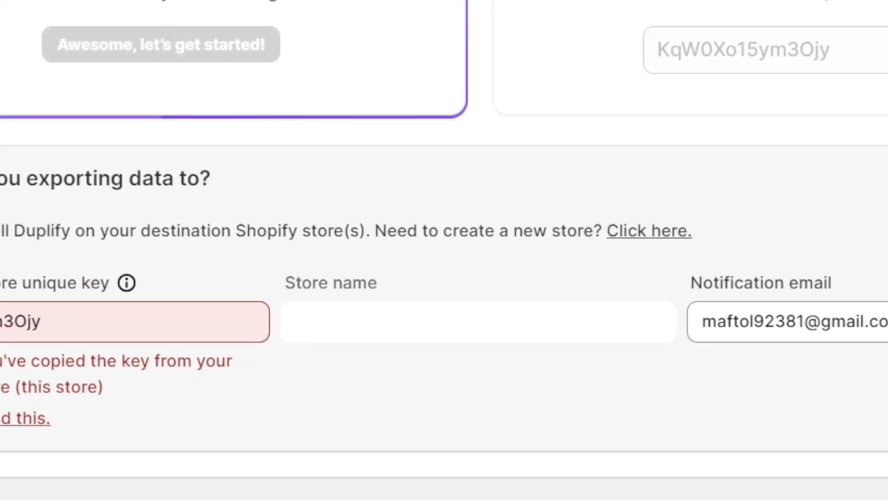
{"action": "triple_click", "coordinate": [279, 231]}
{"action": "left_click", "coordinate": [444, 416]}
{"action": "triple_click", "coordinate": [469, 232]}
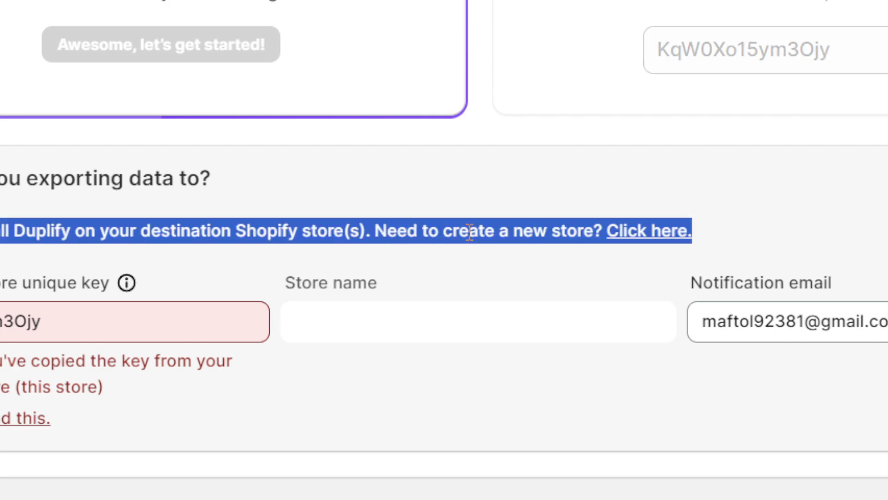
{"action": "left_click", "coordinate": [35, 249]}
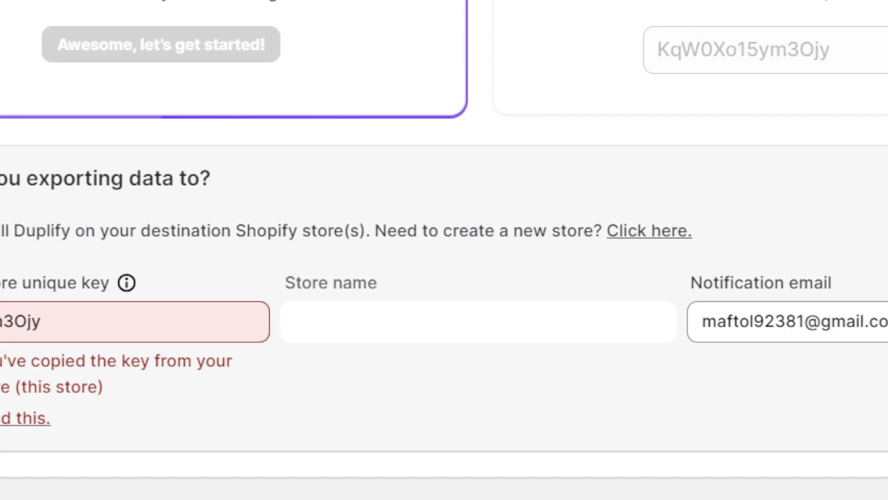
{"action": "double_click", "coordinate": [250, 231]}
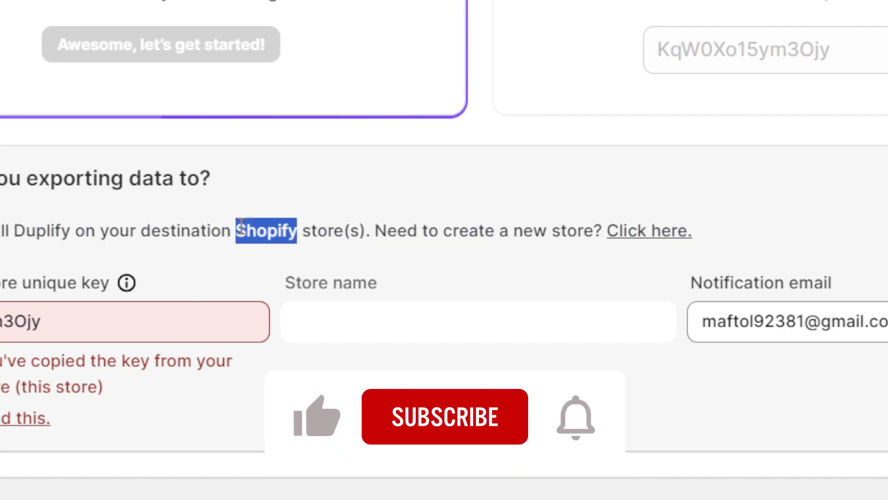
{"action": "left_click", "coordinate": [239, 230]}
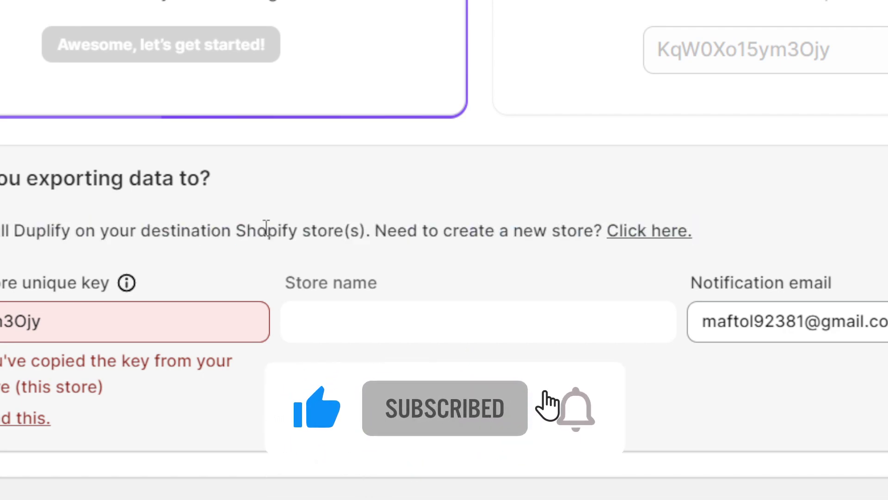
{"action": "triple_click", "coordinate": [266, 229]}
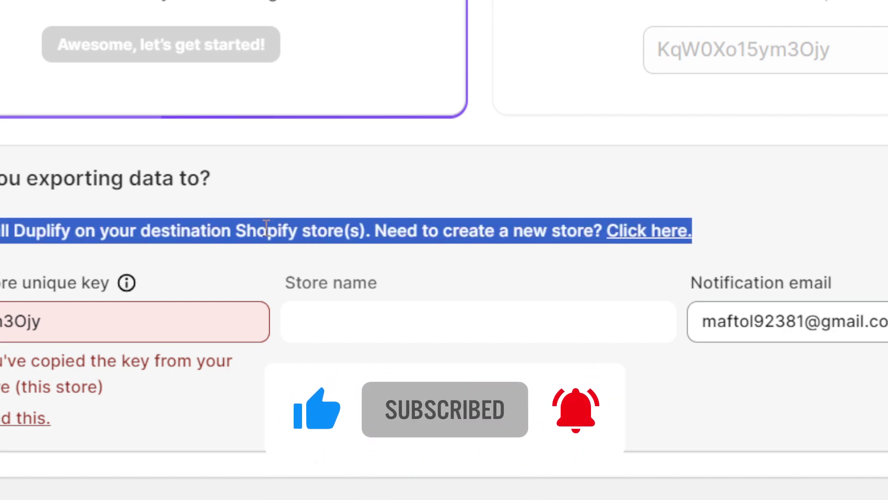